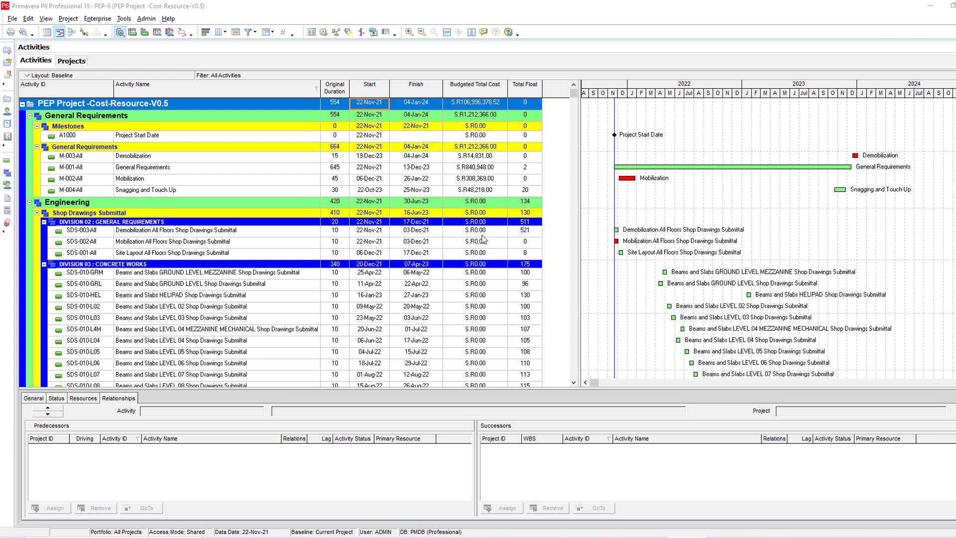
Note the project's 554-day original duration and select the Project Start Date activity
click(335, 103)
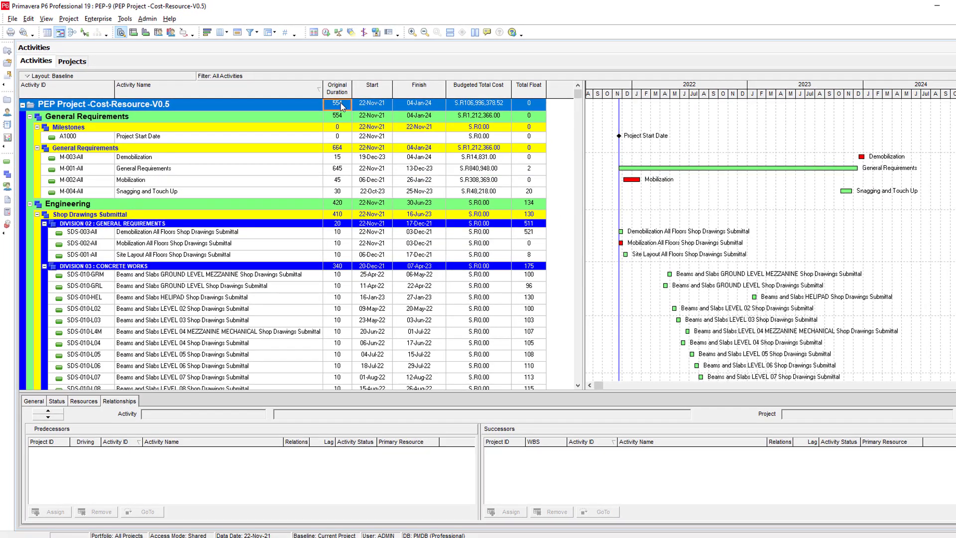
click(528, 138)
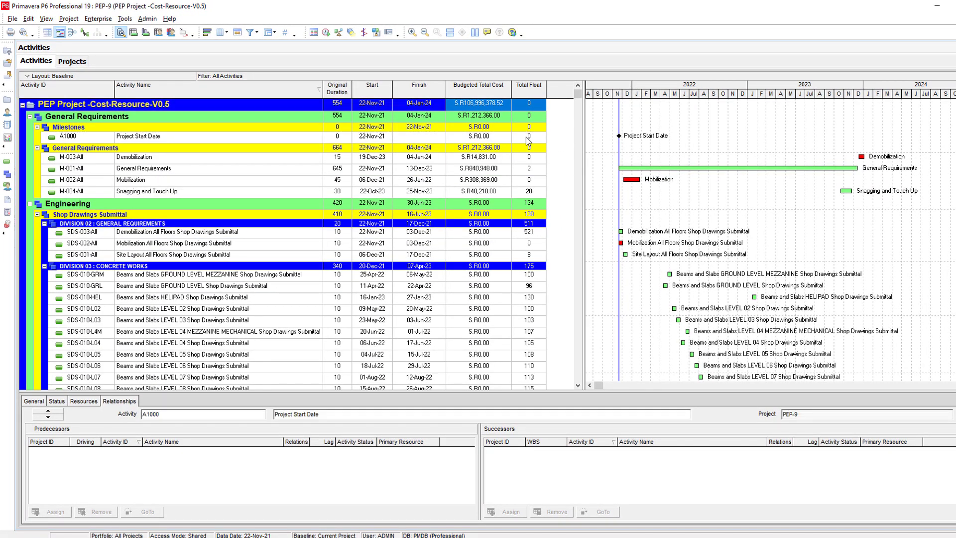
click(98, 19)
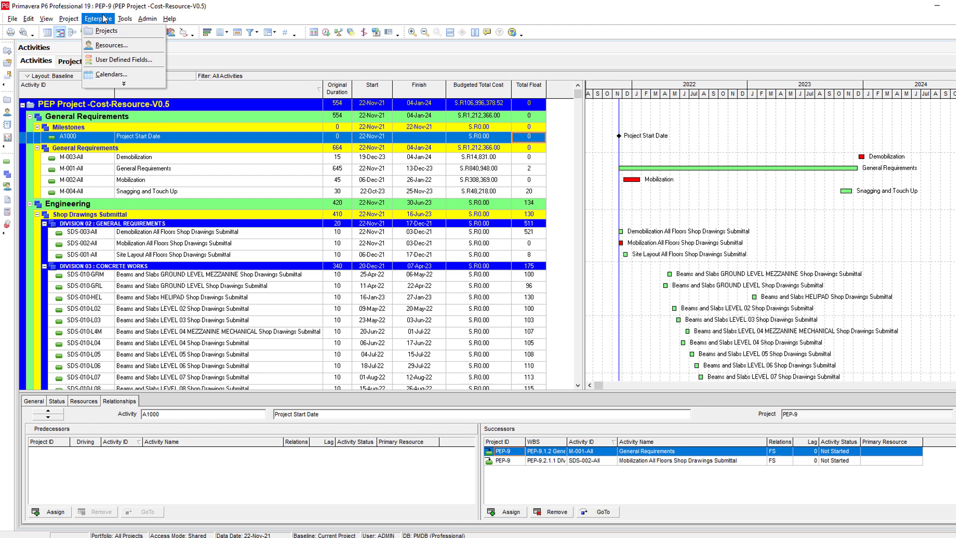
click(106, 31)
click(269, 32)
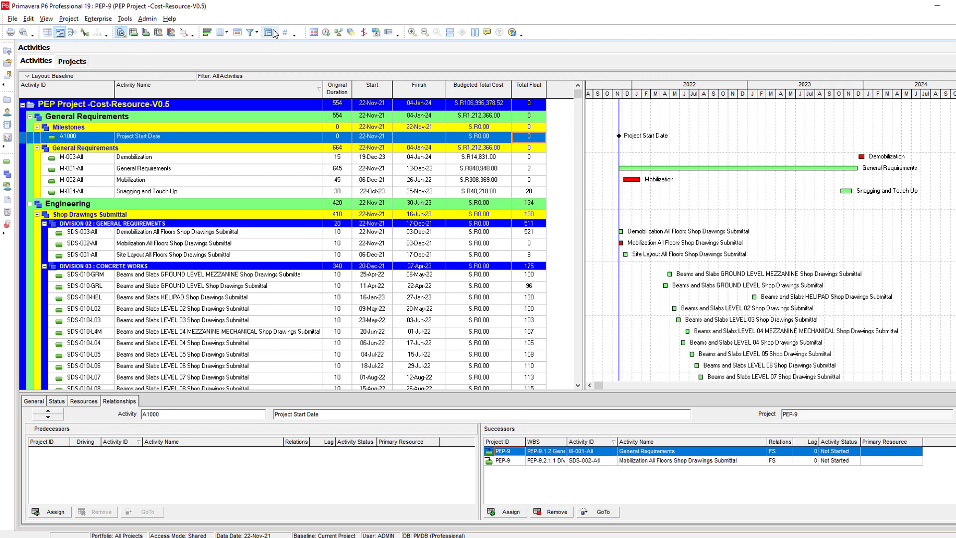
click(654, 199)
In the Columns dialog, search for the Calendar column and add it to Selected Options
click(219, 32)
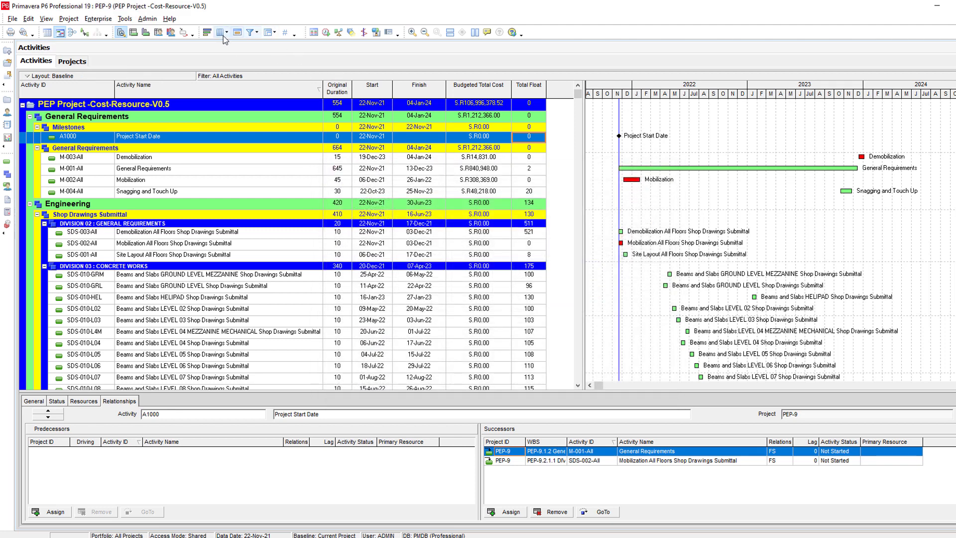
right_click(311, 180)
click(234, 182)
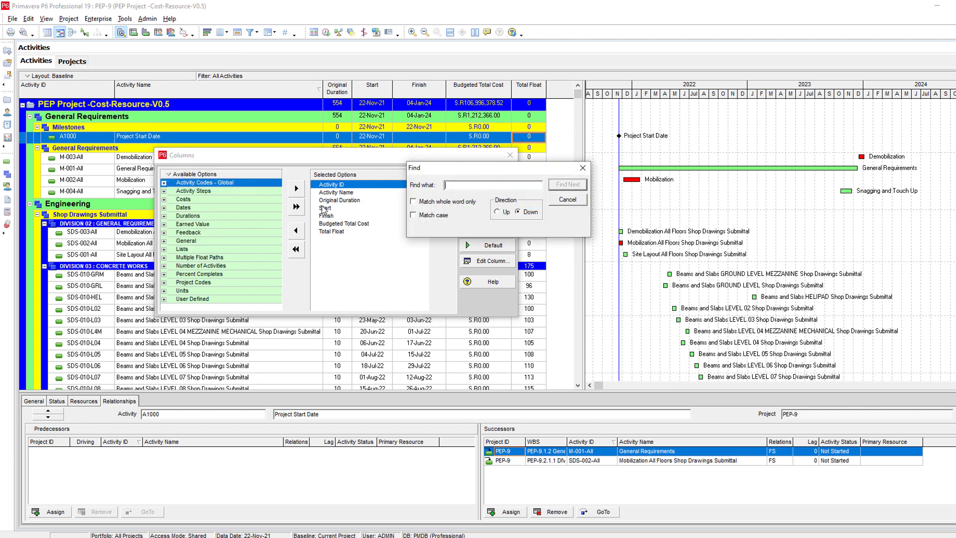
text(calend)
click(566, 185)
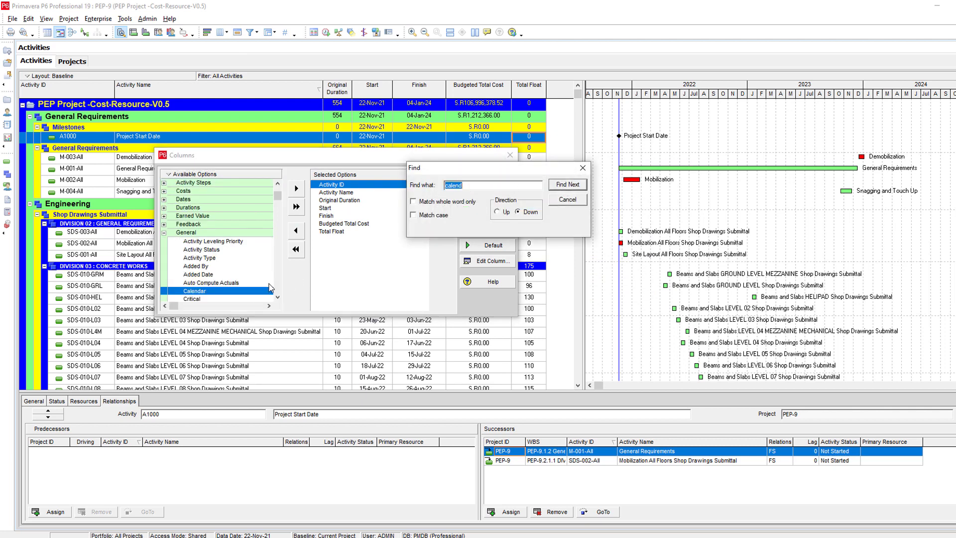
click(583, 167)
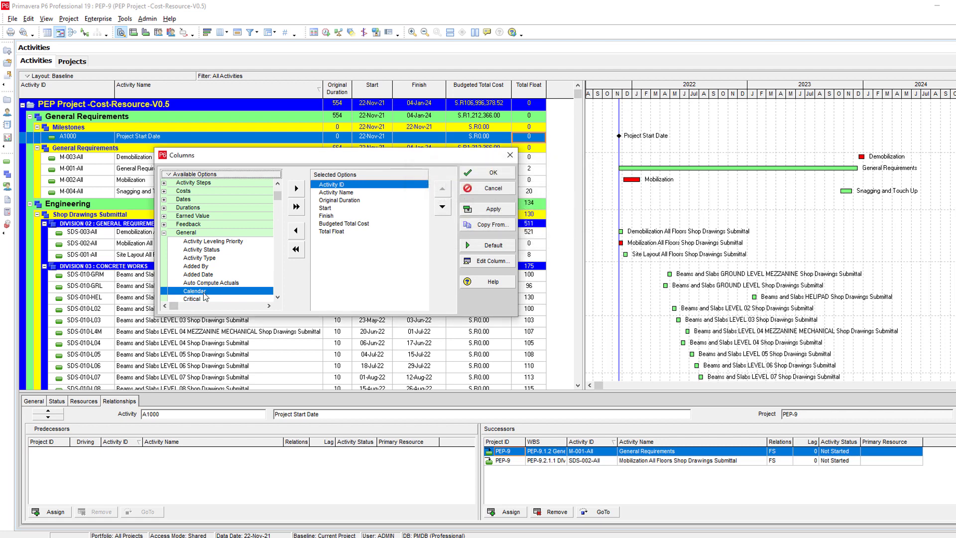
double_click(204, 292)
Move Calendar to the bottom, apply, widen the table, and check each activity's calendar
click(442, 207)
click(442, 207)
click(442, 207)
click(442, 206)
click(443, 206)
click(442, 207)
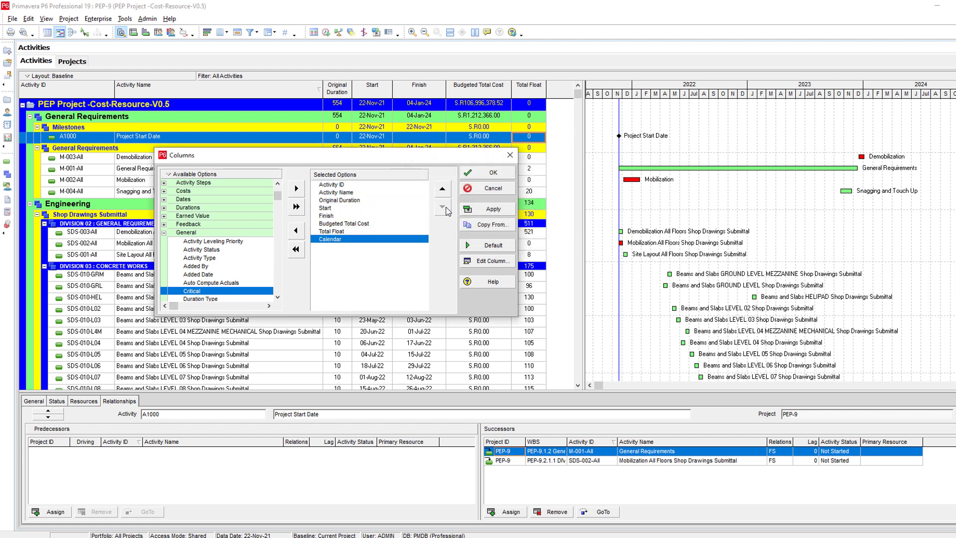
click(493, 209)
click(493, 172)
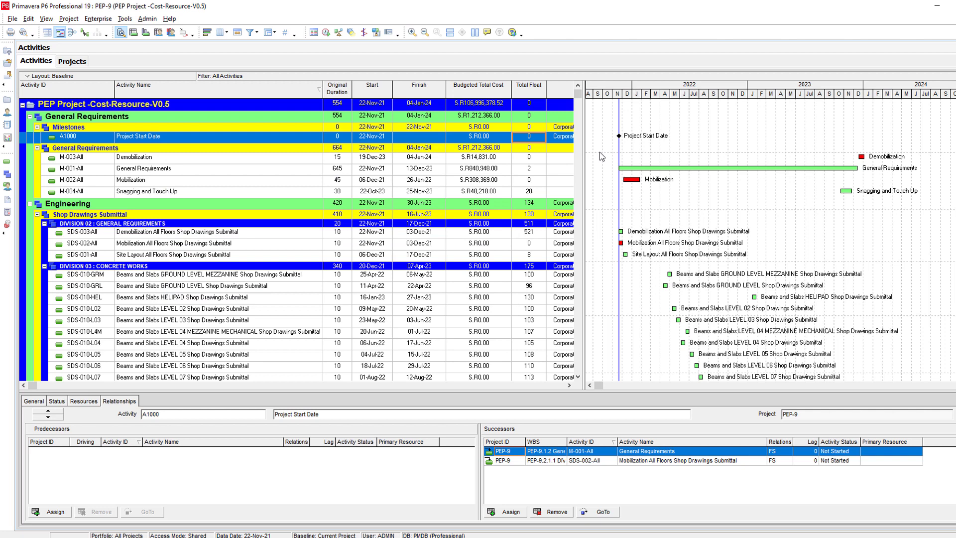
drag(582, 141, 644, 144)
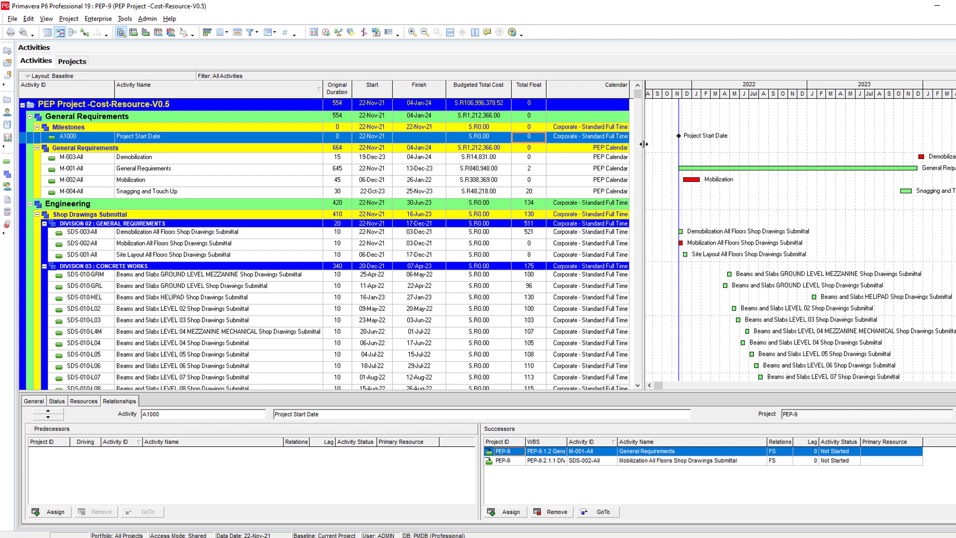
click(589, 236)
click(592, 245)
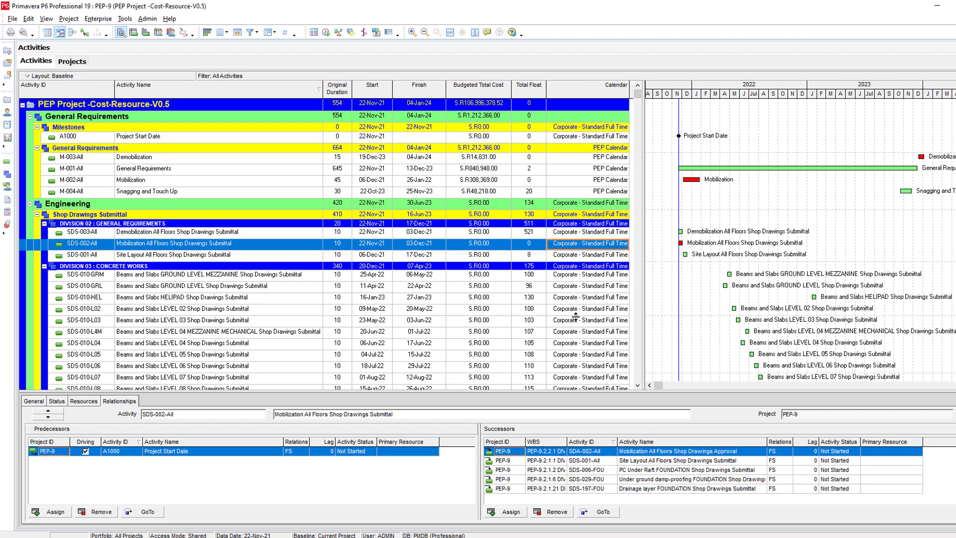
click(336, 106)
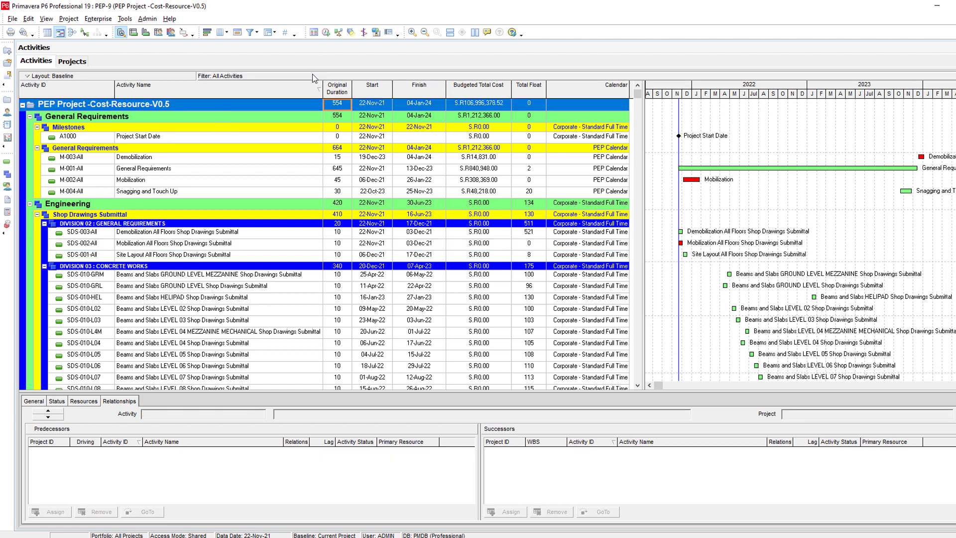
click(91, 22)
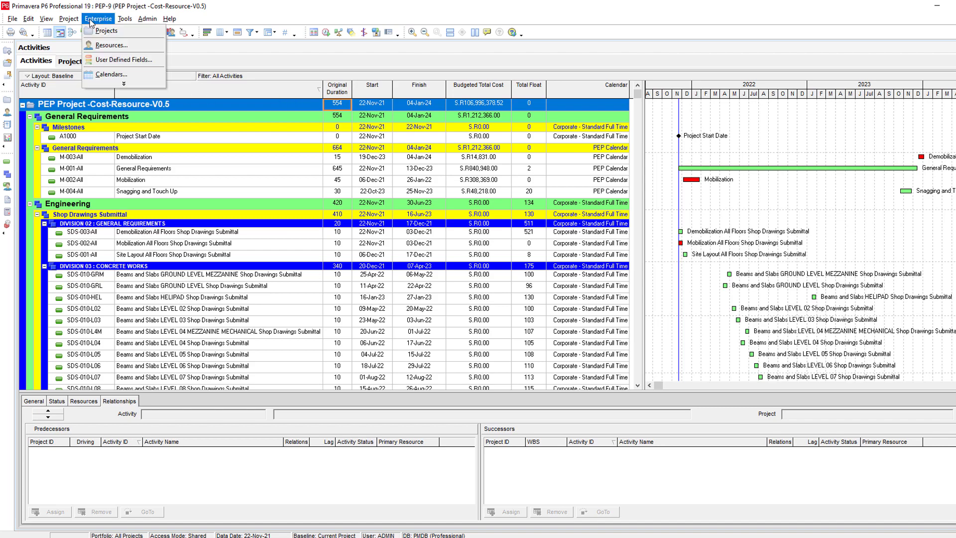
click(132, 80)
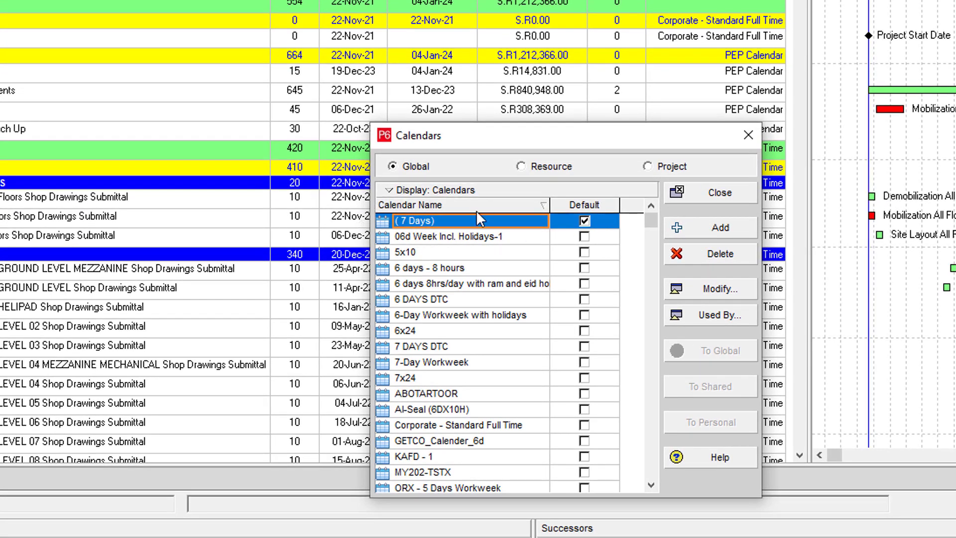
click(720, 288)
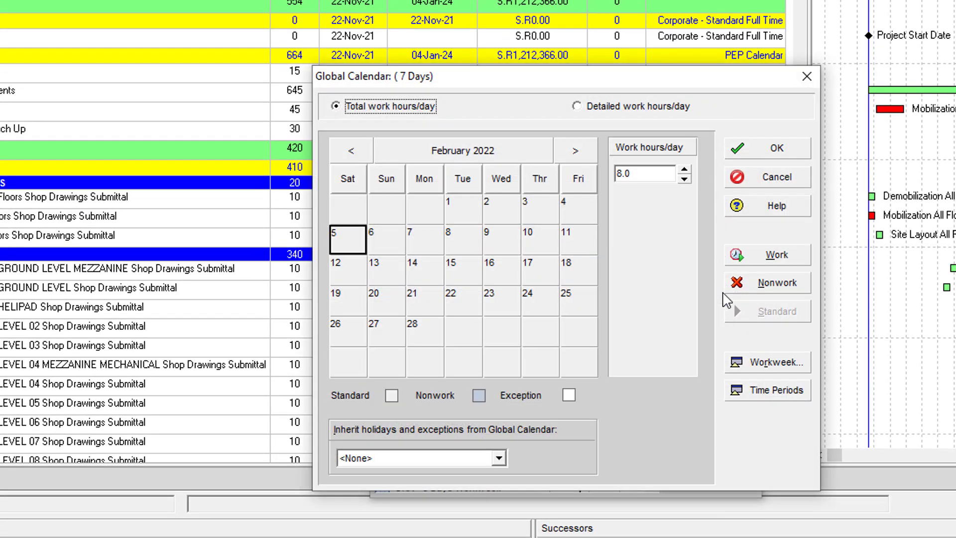
click(775, 370)
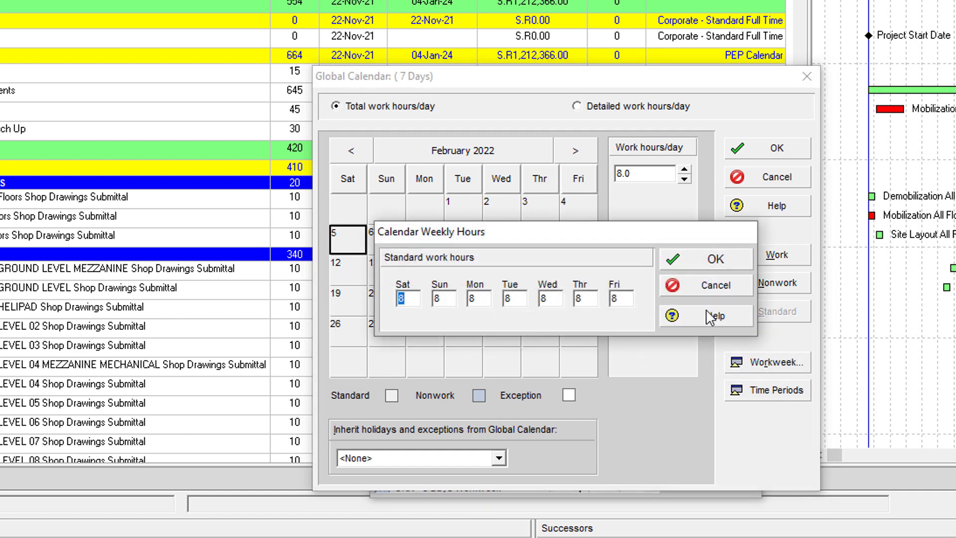
double_click(438, 298)
double_click(400, 298)
click(677, 283)
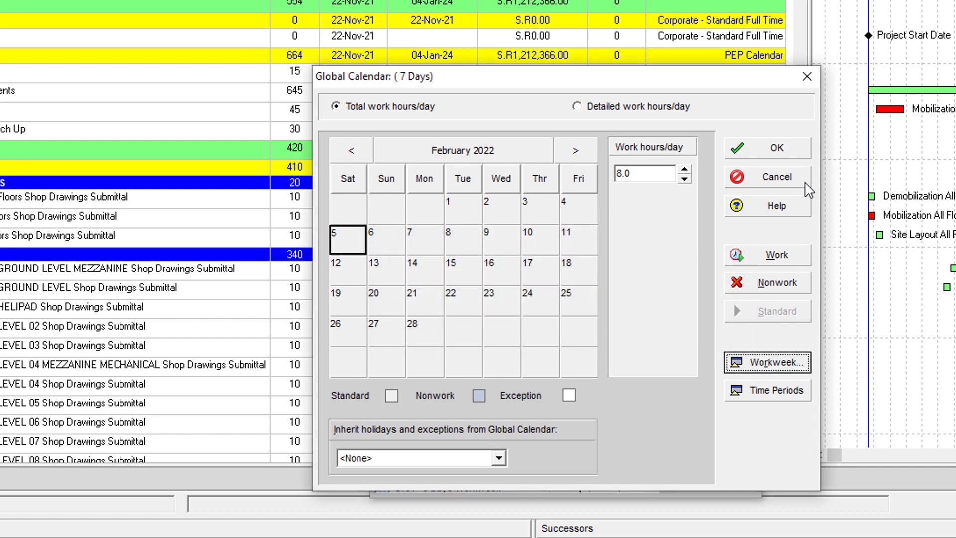
click(796, 179)
click(521, 298)
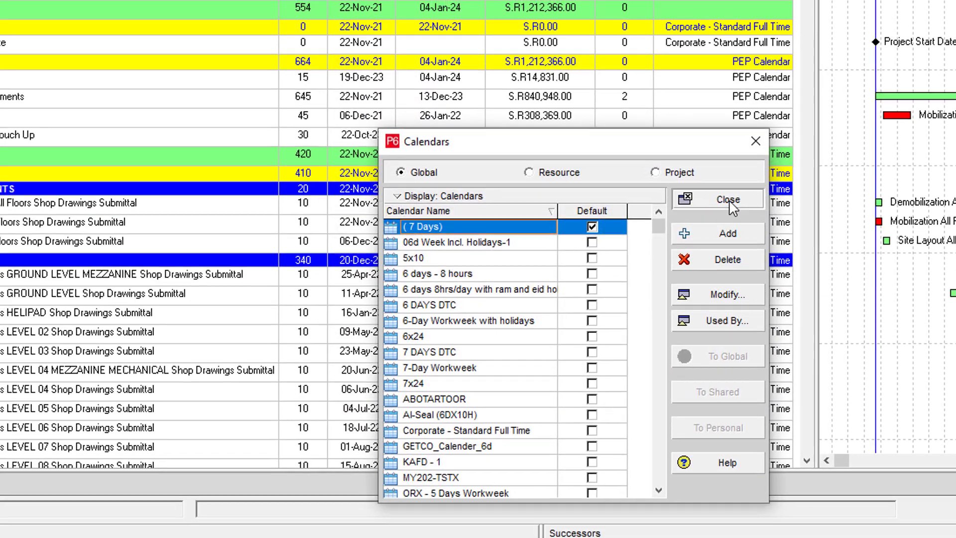
click(721, 193)
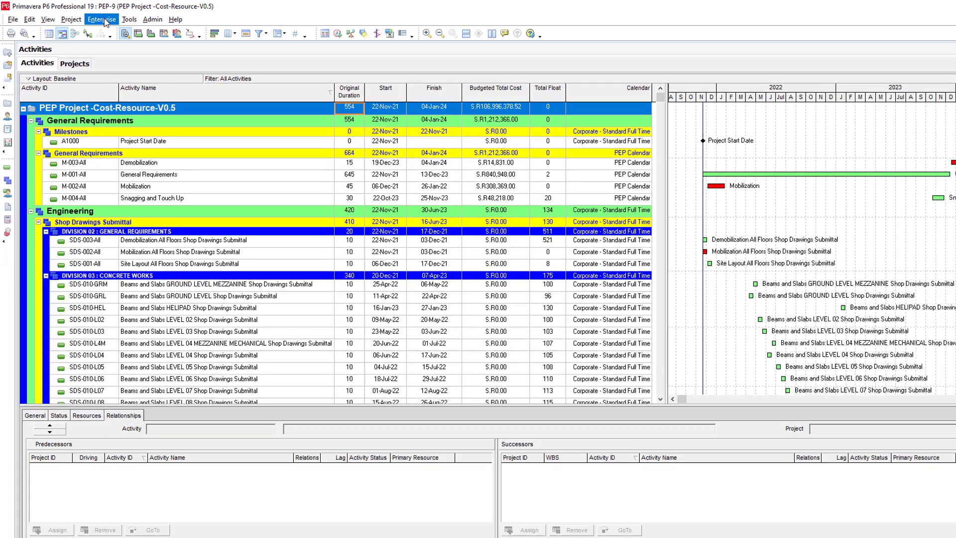
View the project list and show PEP-9's defaults for new activities
click(103, 18)
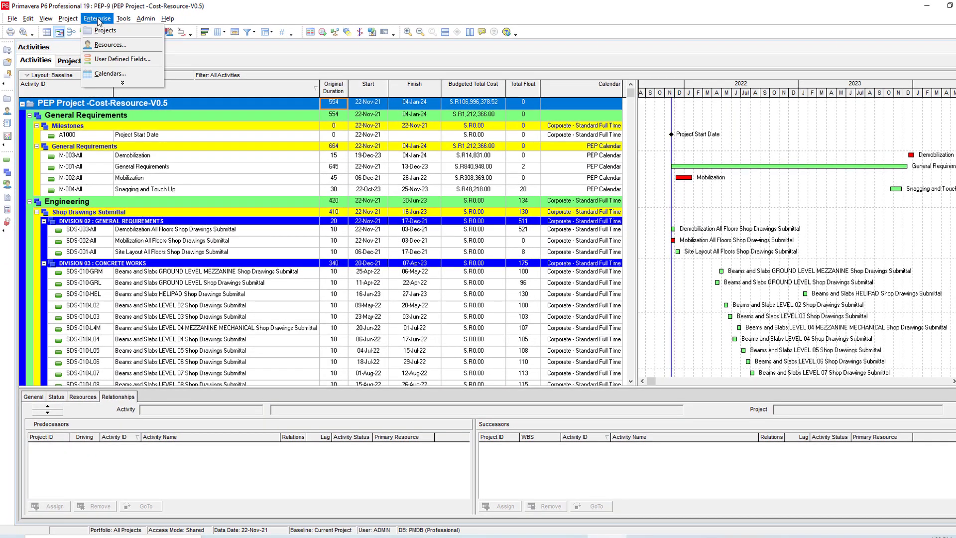
click(96, 28)
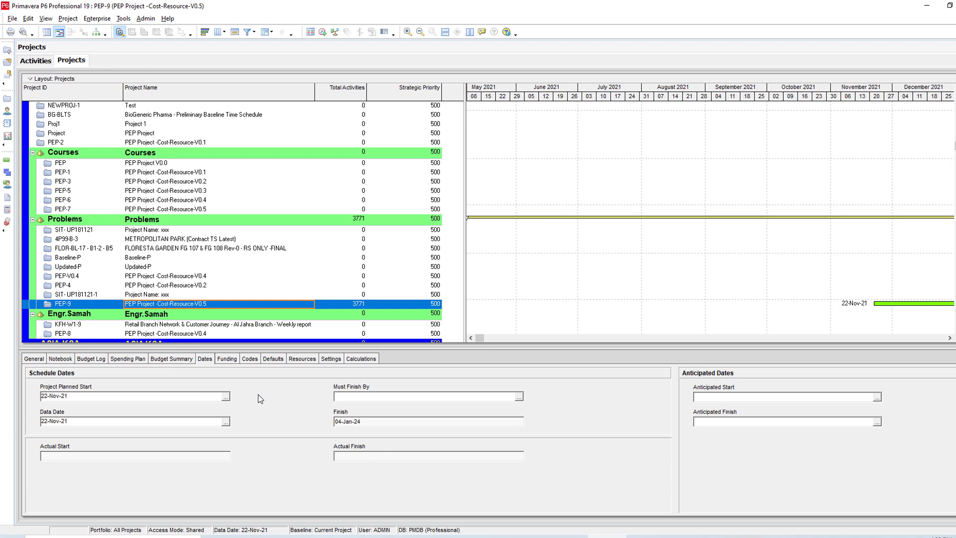
click(272, 359)
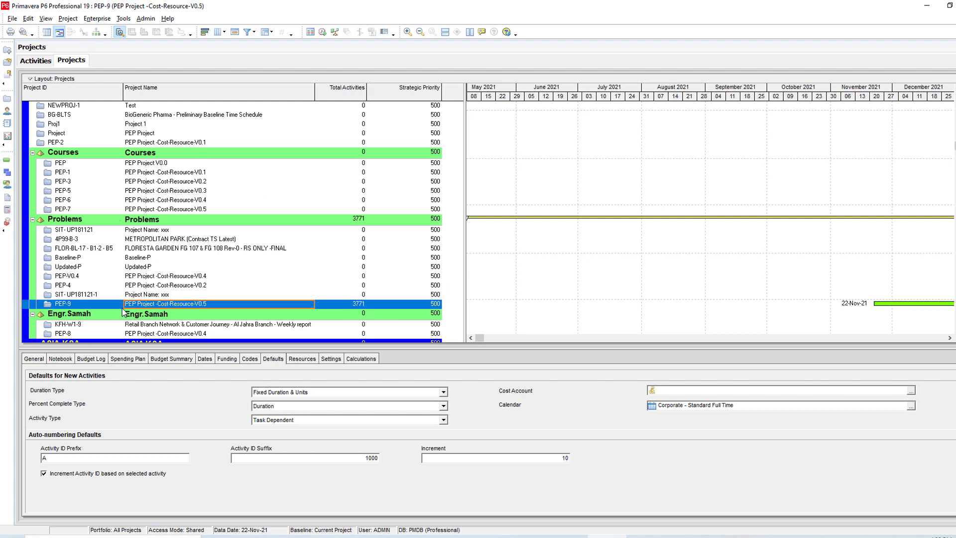
Open PEP-9's activities and copy the project summary row
click(34, 60)
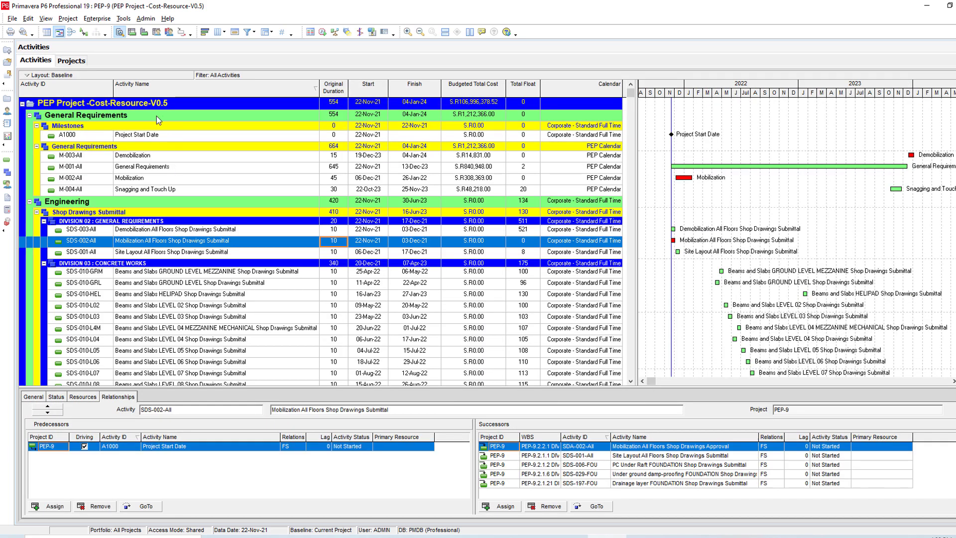
click(149, 104)
right_click(150, 103)
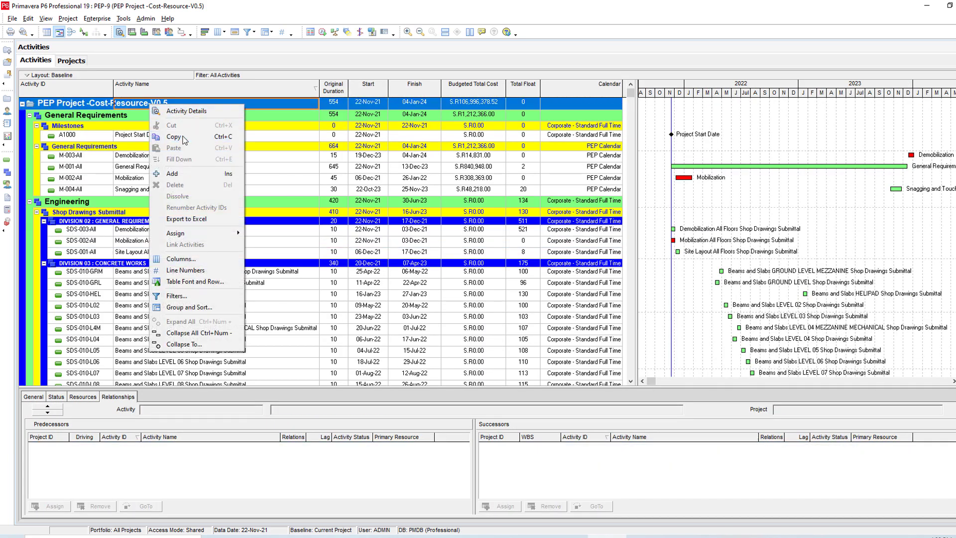
click(183, 137)
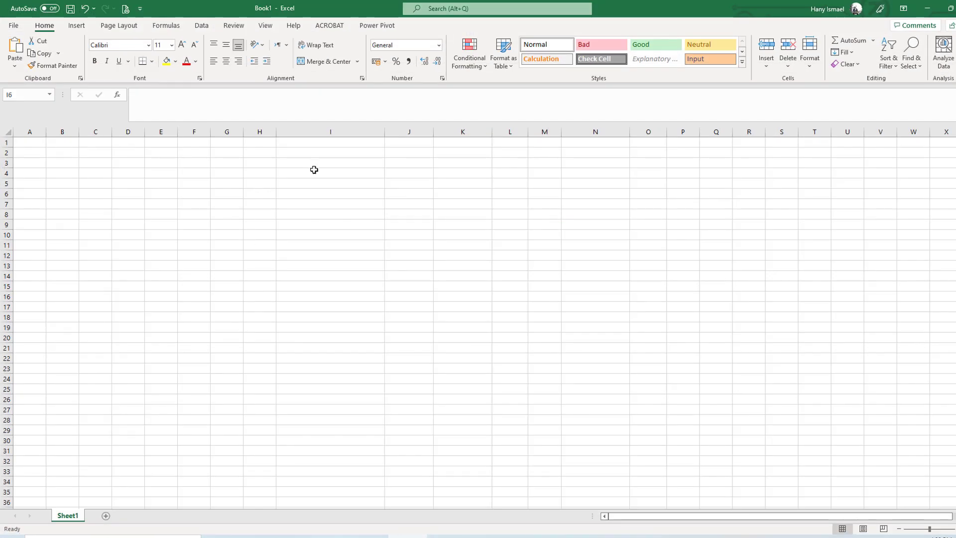
Paste the copied Primavera summary row into cell I4
click(314, 169)
right_click(314, 169)
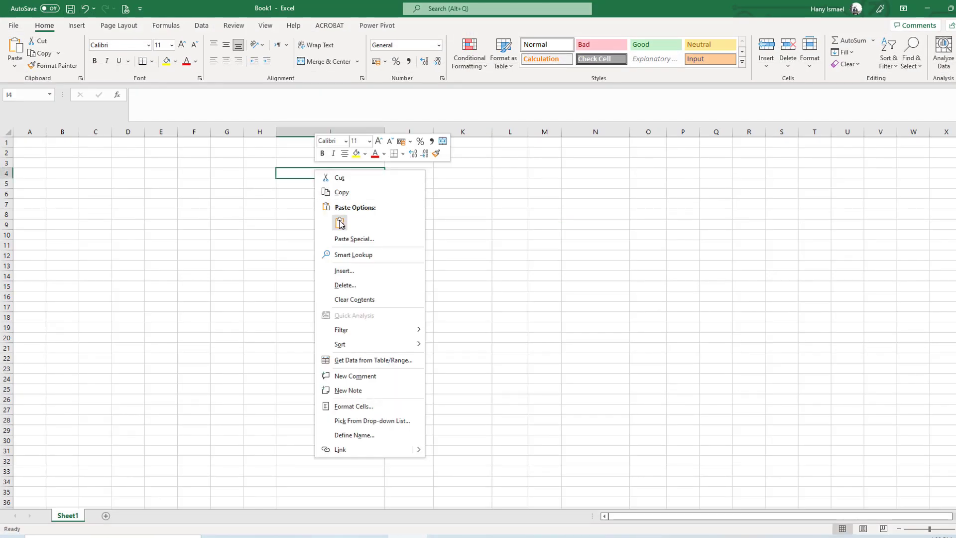
click(340, 222)
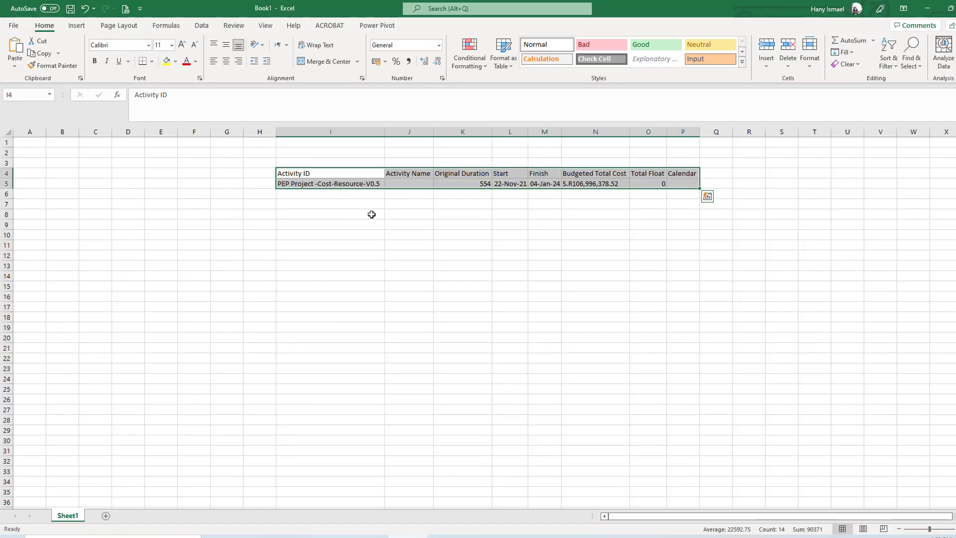
Enter =M5-L5+1 in Q5 to get 774 days, comparing with the 554 duration
click(729, 183)
text(=)
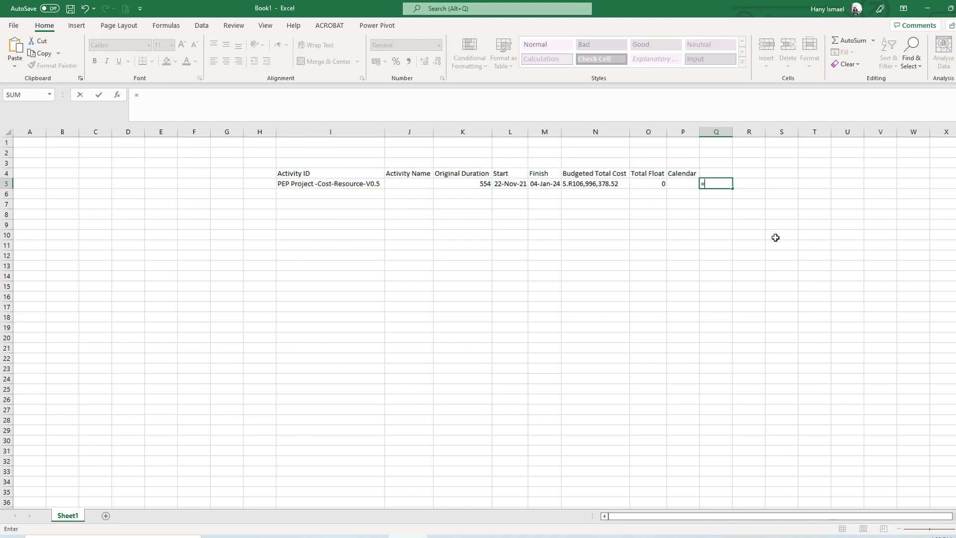
key(Left)
key(Left)
key(Left)
key(Left)
text(-)
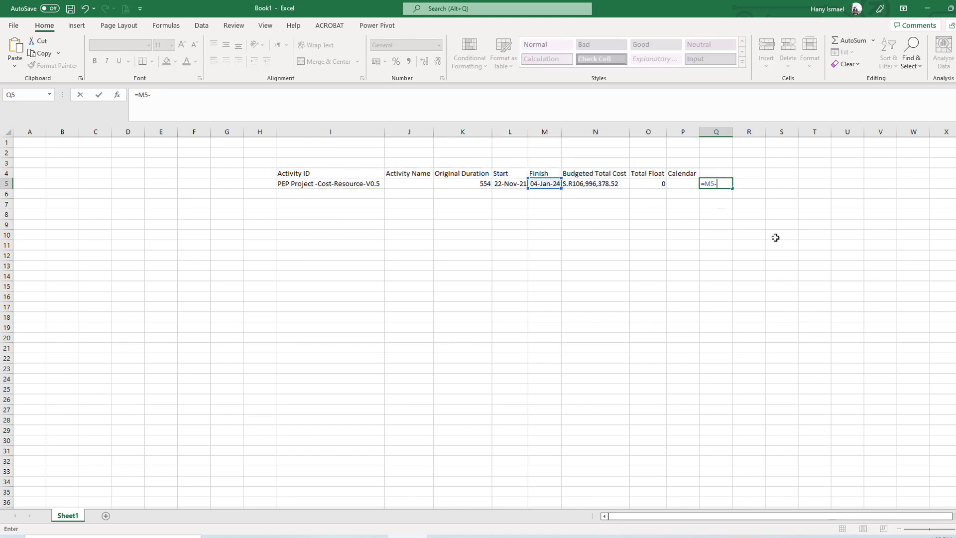
key(Left)
key(Left)
key(Left)
key(Left)
key(Left)
key(Return)
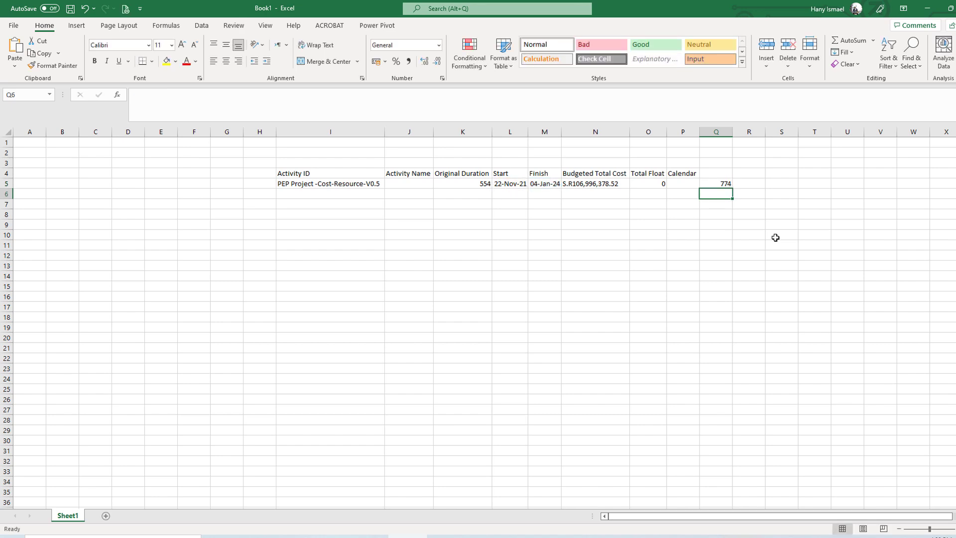
click(724, 184)
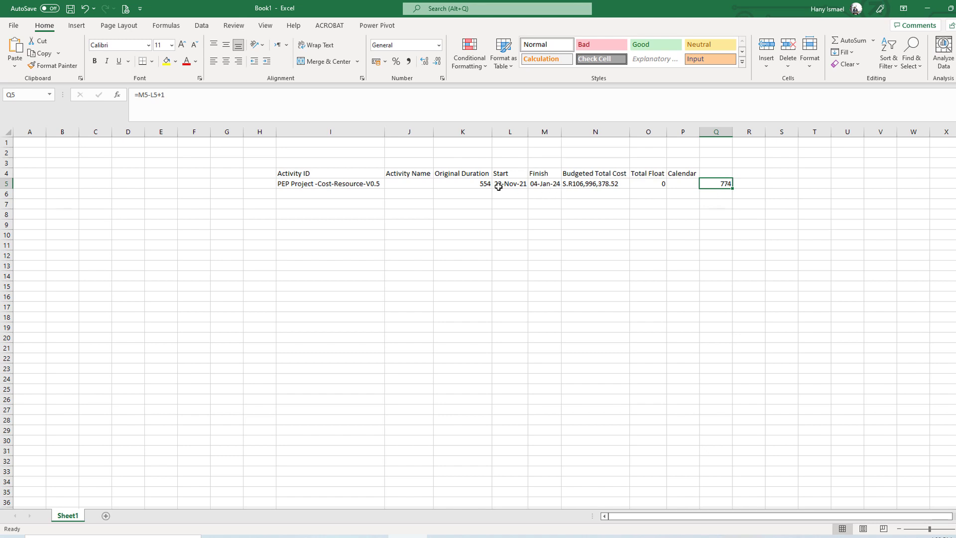
click(467, 184)
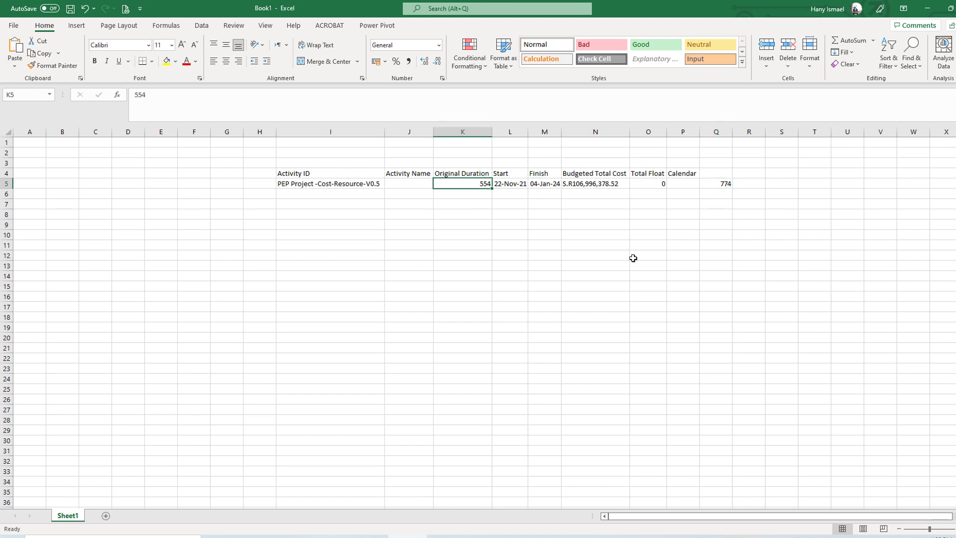
Set PEP-9's default calendar to the global (7 Days) calendar and return to Activities
click(607, 535)
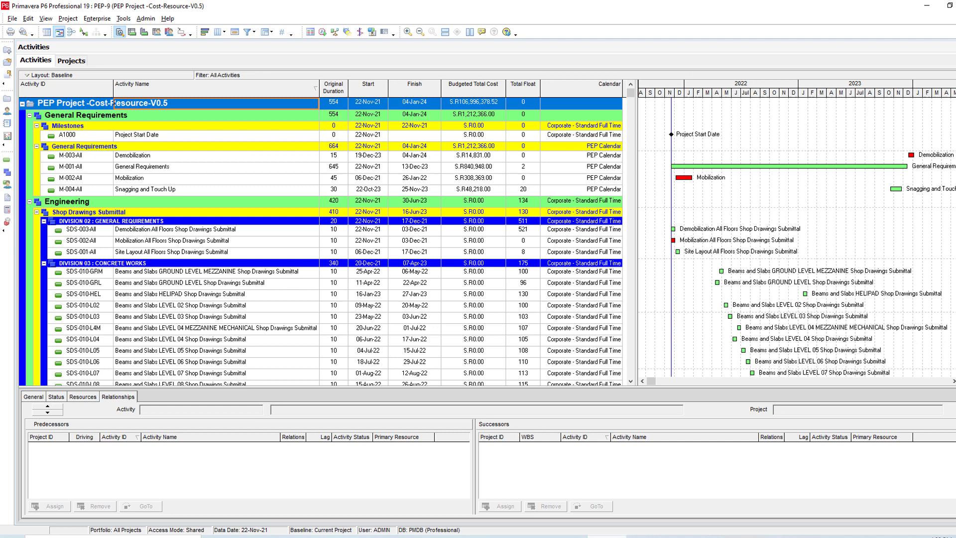
click(71, 60)
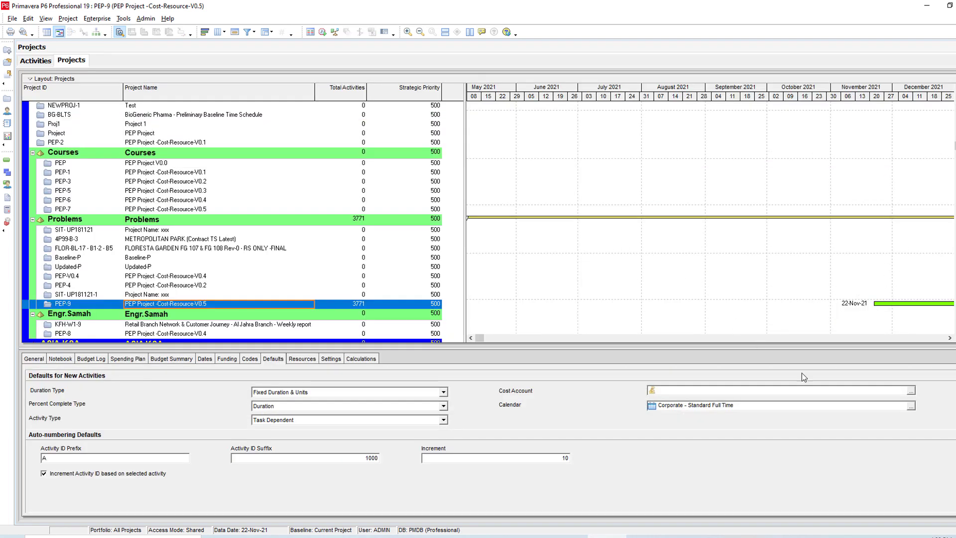
click(910, 405)
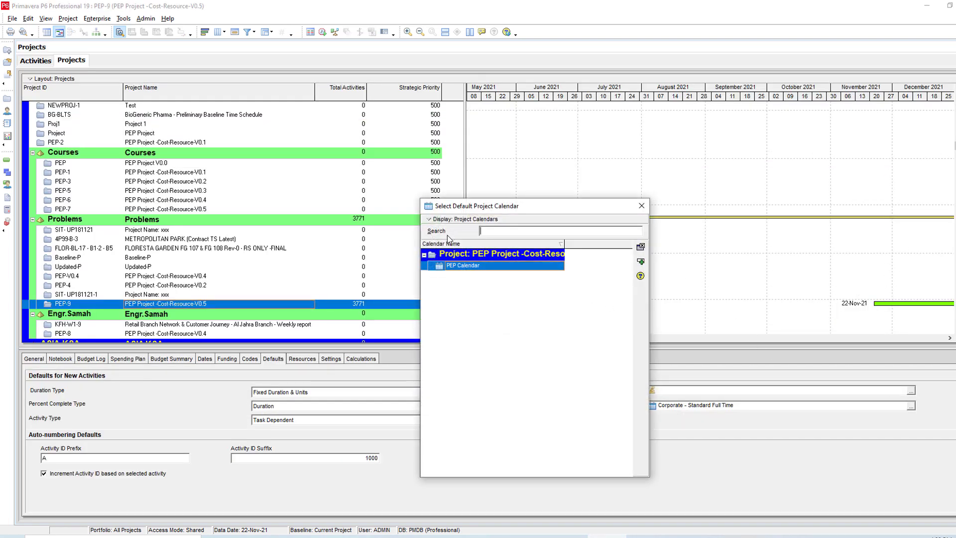
click(446, 220)
click(450, 232)
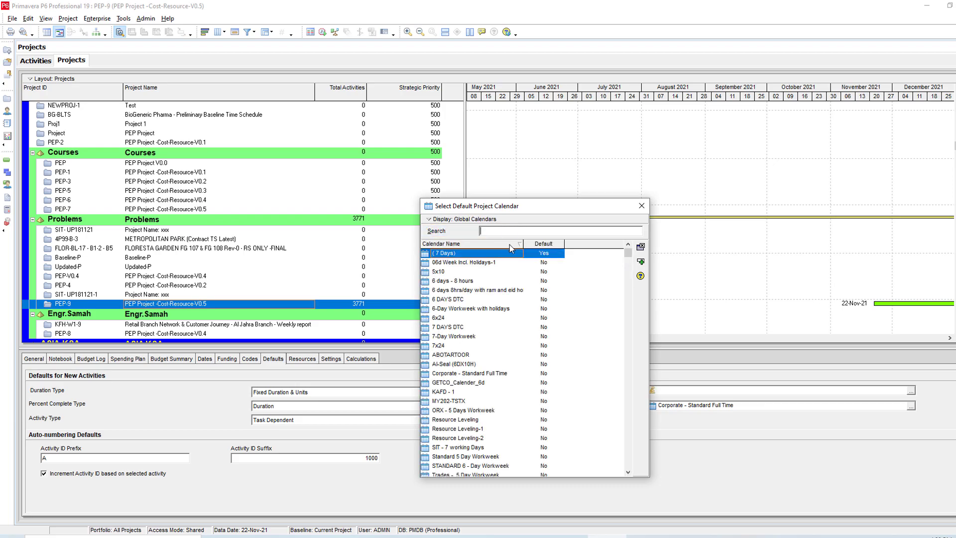
double_click(477, 253)
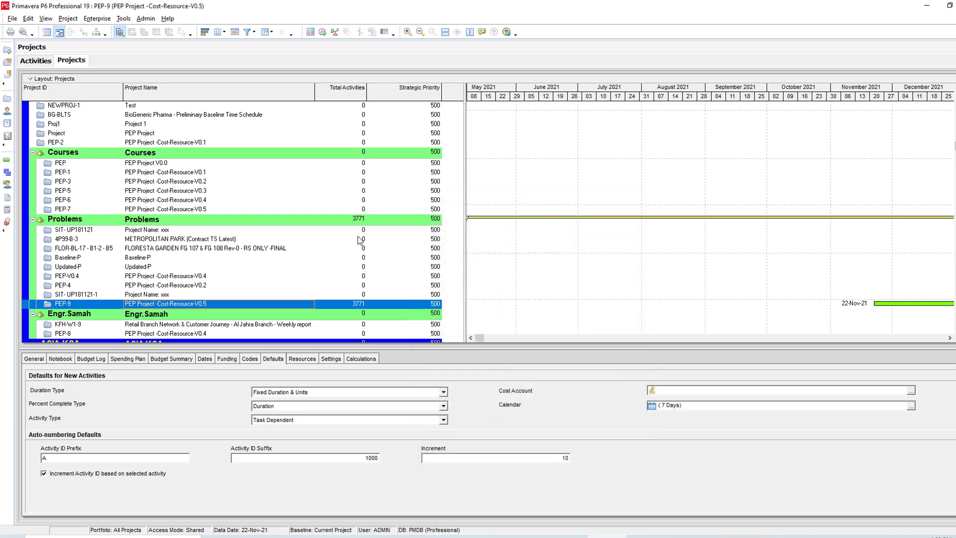
click(34, 62)
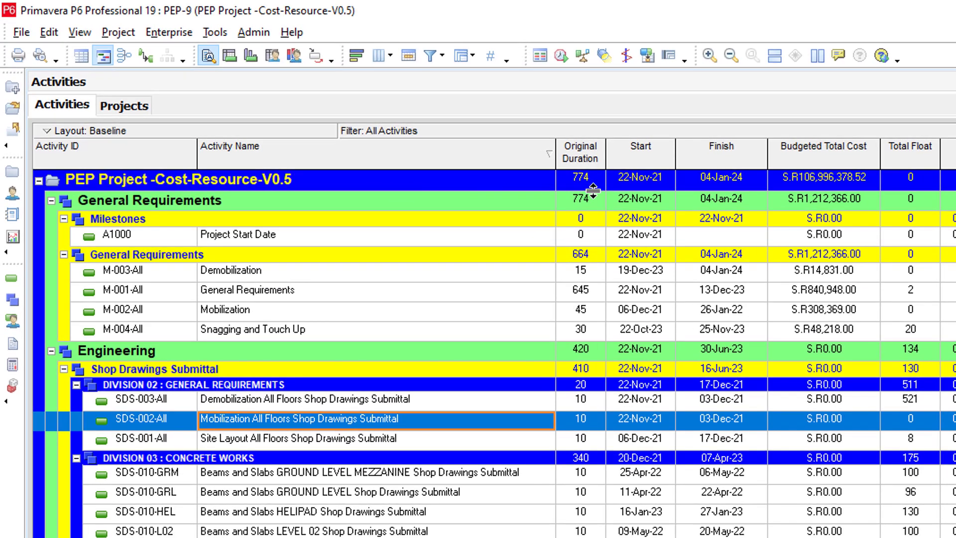
click(591, 182)
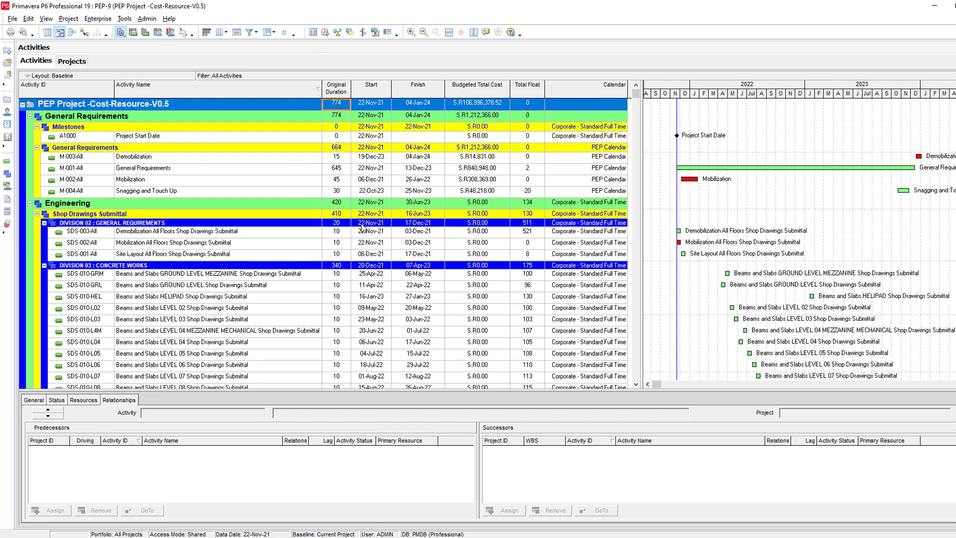
Check (7 Days) is the default in Enterprise Calendars, then return to the Projects list
click(98, 20)
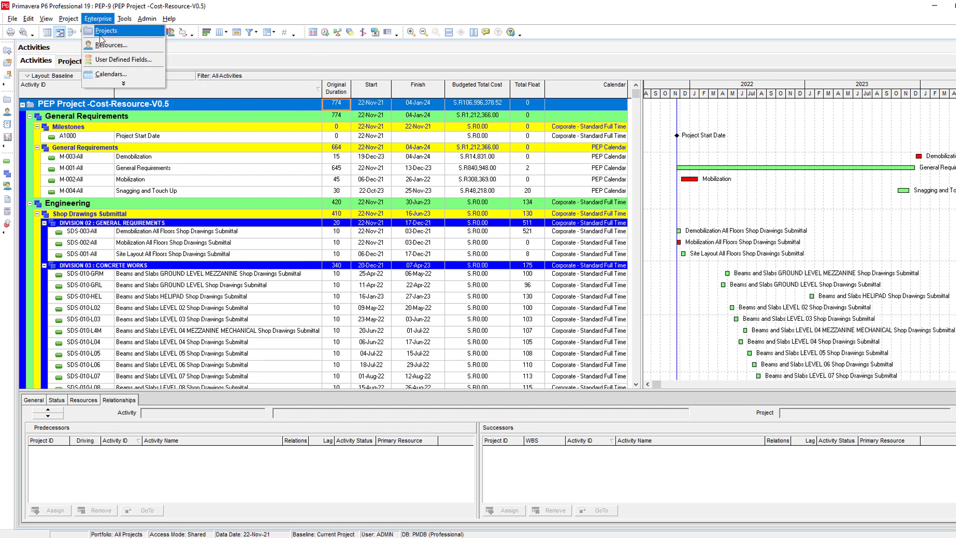
click(115, 74)
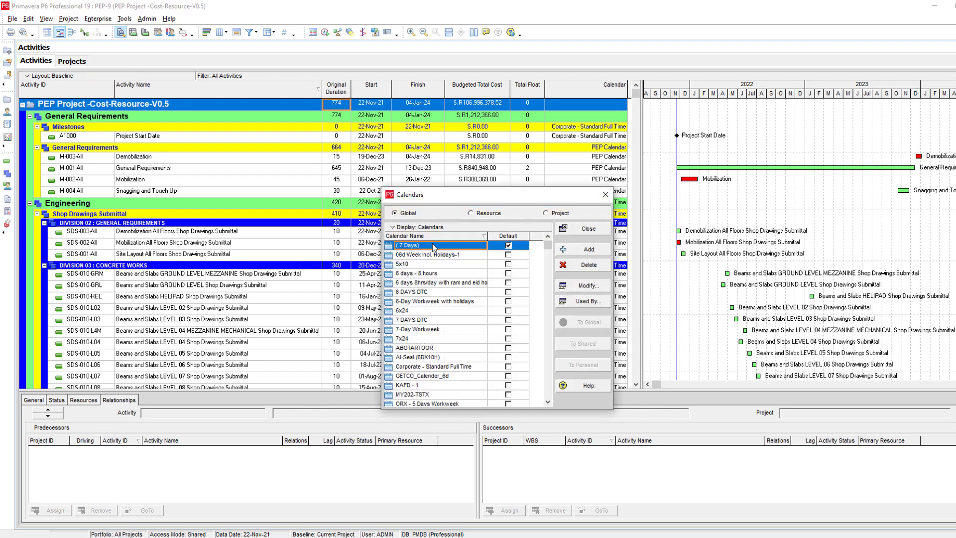
click(585, 228)
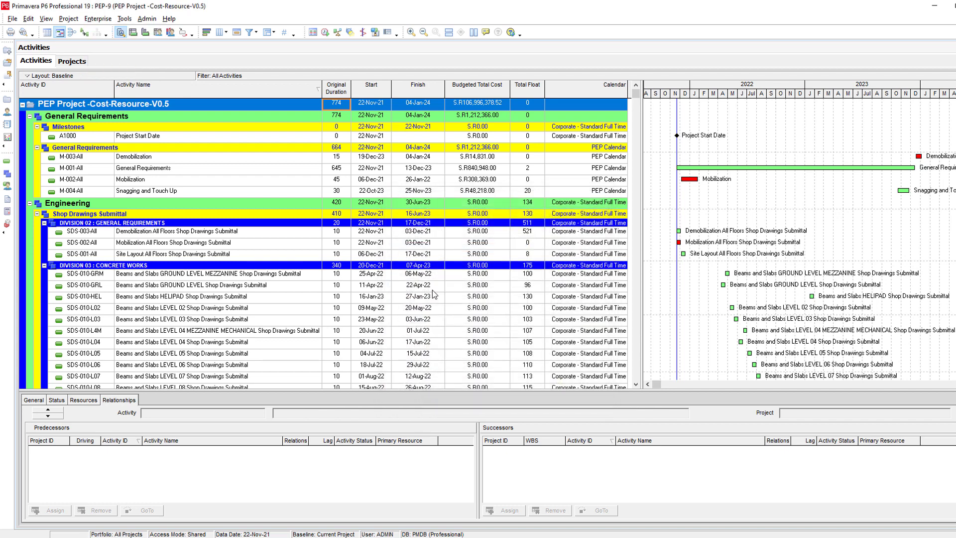
click(74, 62)
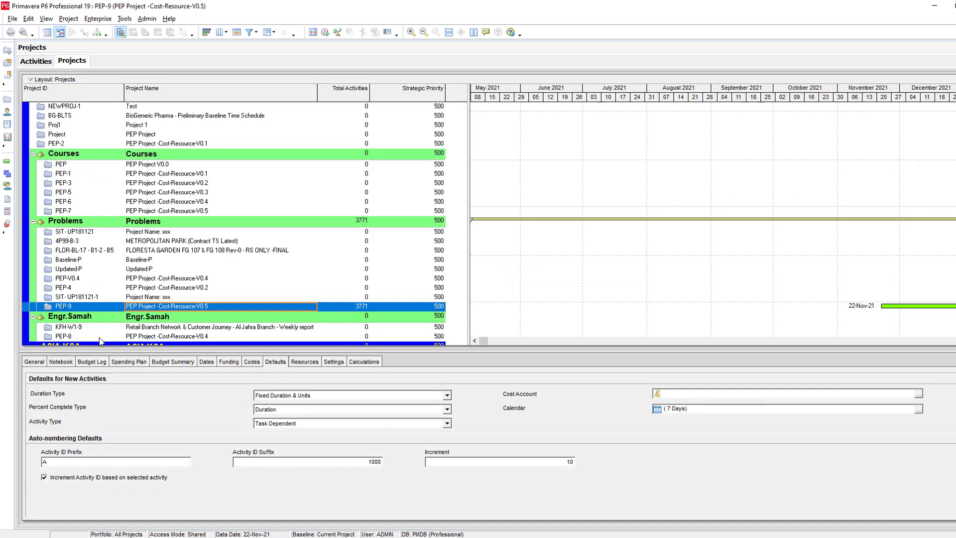